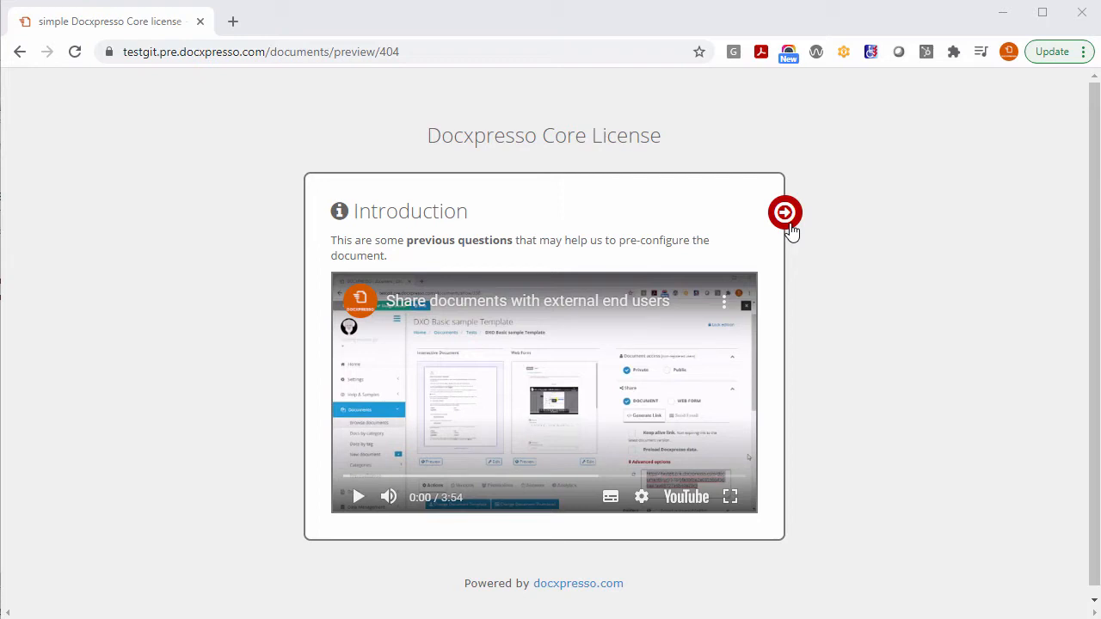
# - Go past the questionnaire introduction and answer the client question with the company name "My company"
pyautogui.click(786, 225)
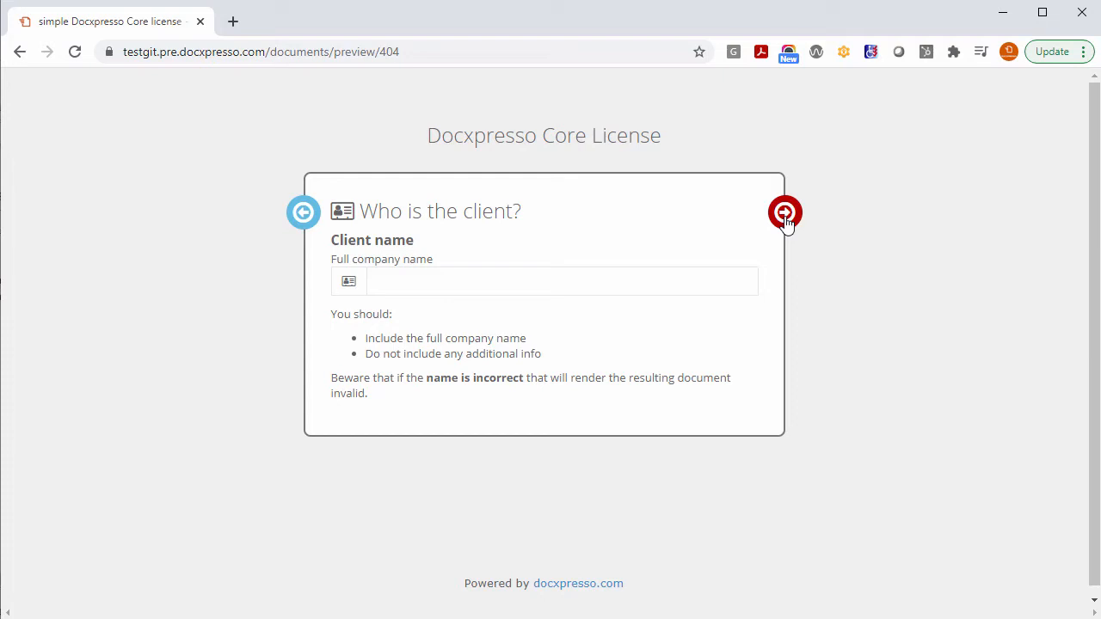
pyautogui.click(784, 215)
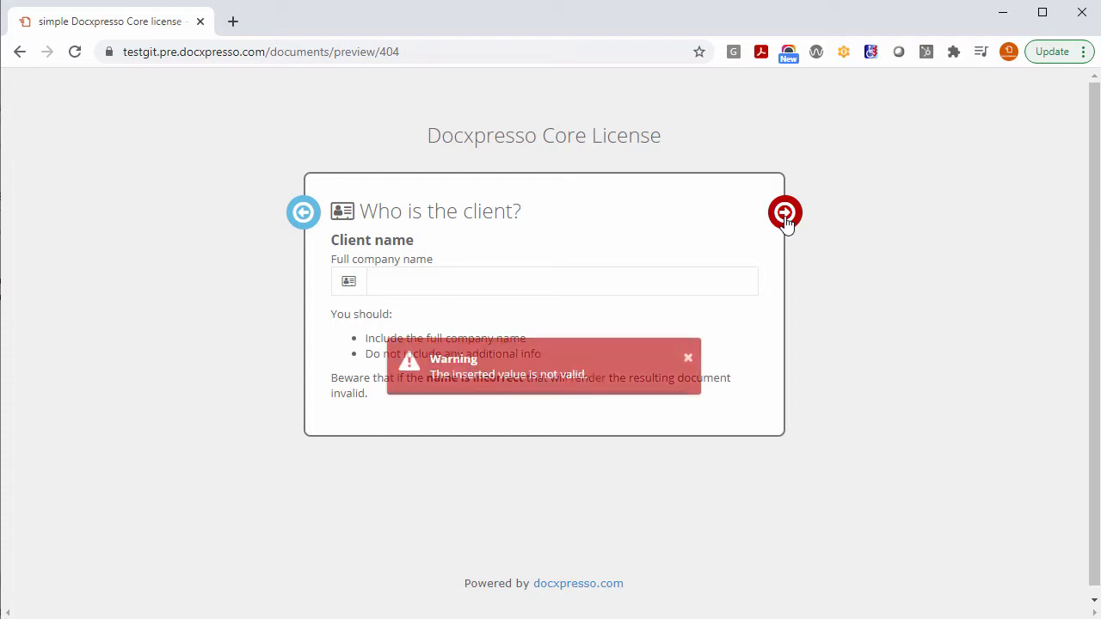
pyautogui.click(689, 356)
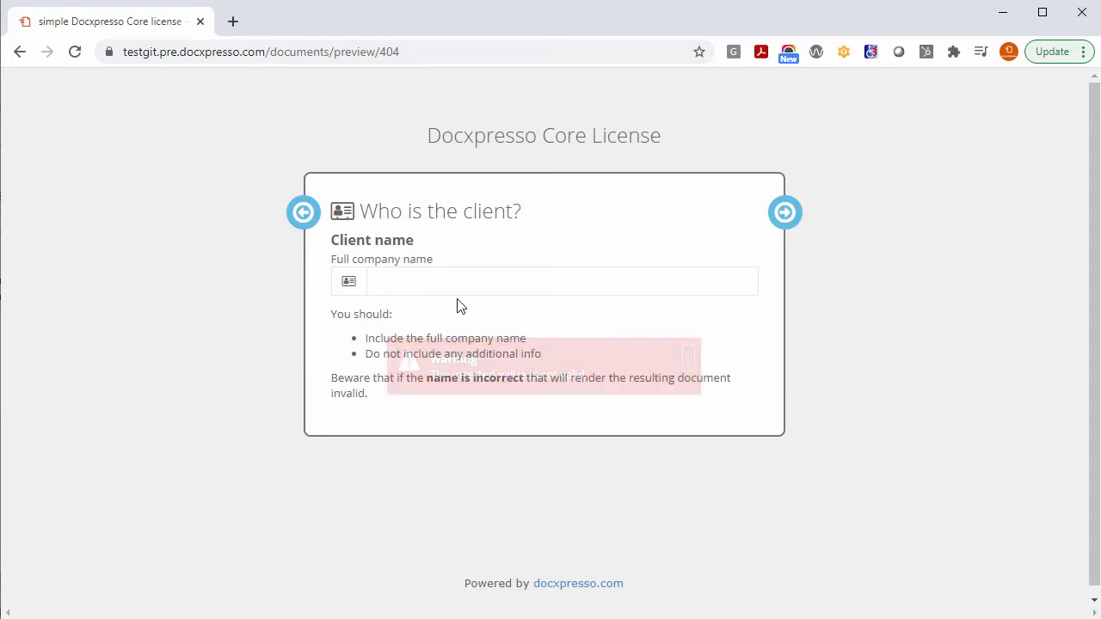
pyautogui.click(450, 292)
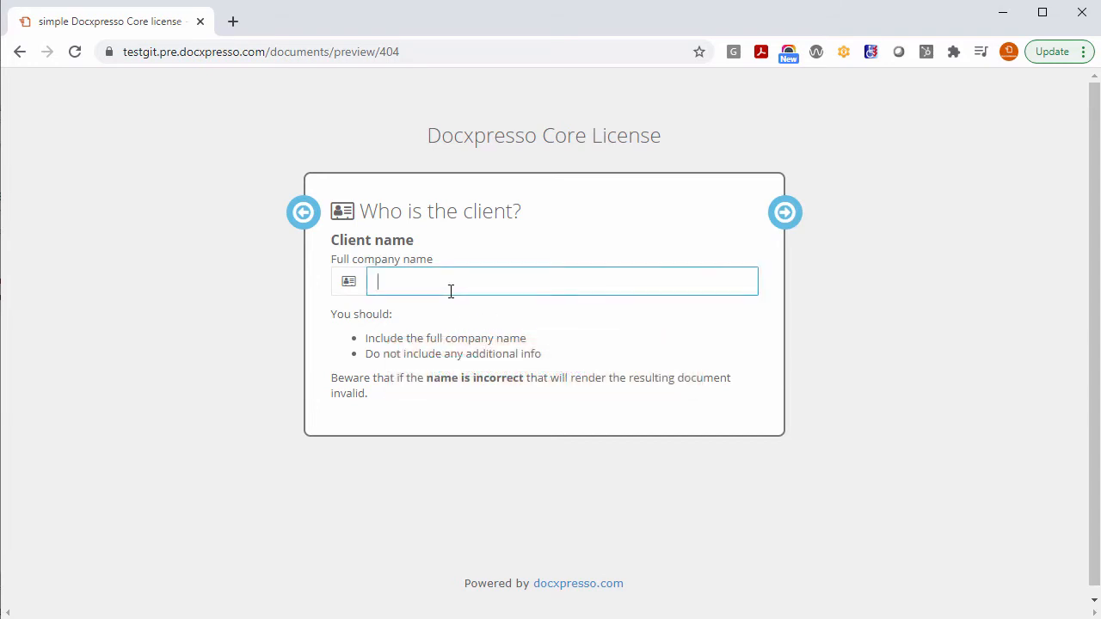
pyautogui.write('My company')
pyautogui.click(784, 212)
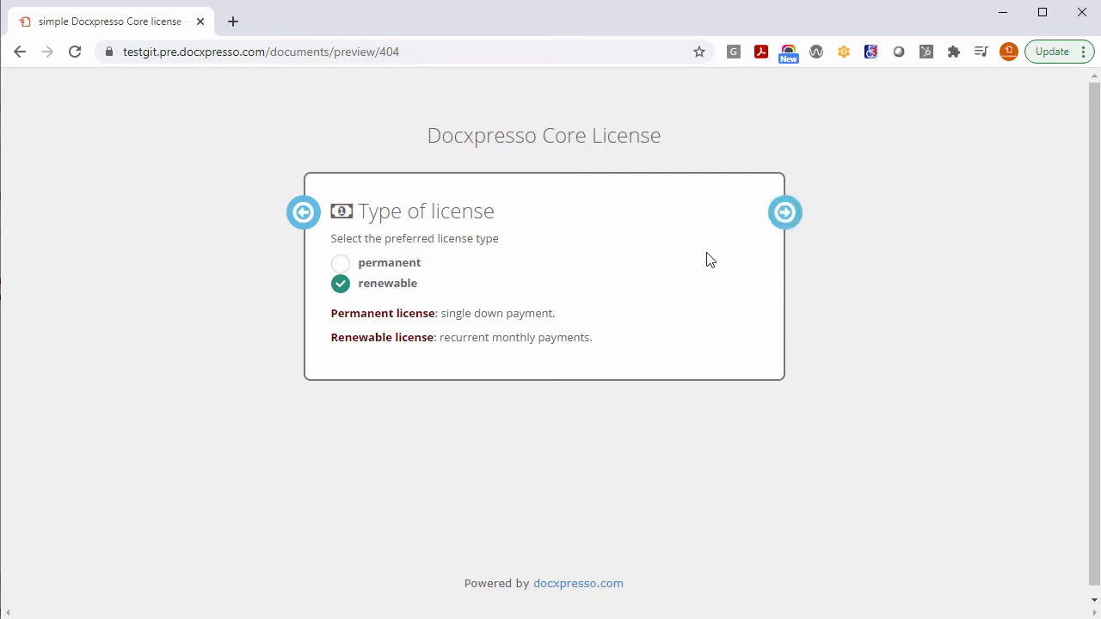
# - Choose the permanent license type and load the questionnaire answers into the document
pyautogui.click(341, 263)
pyautogui.click(783, 227)
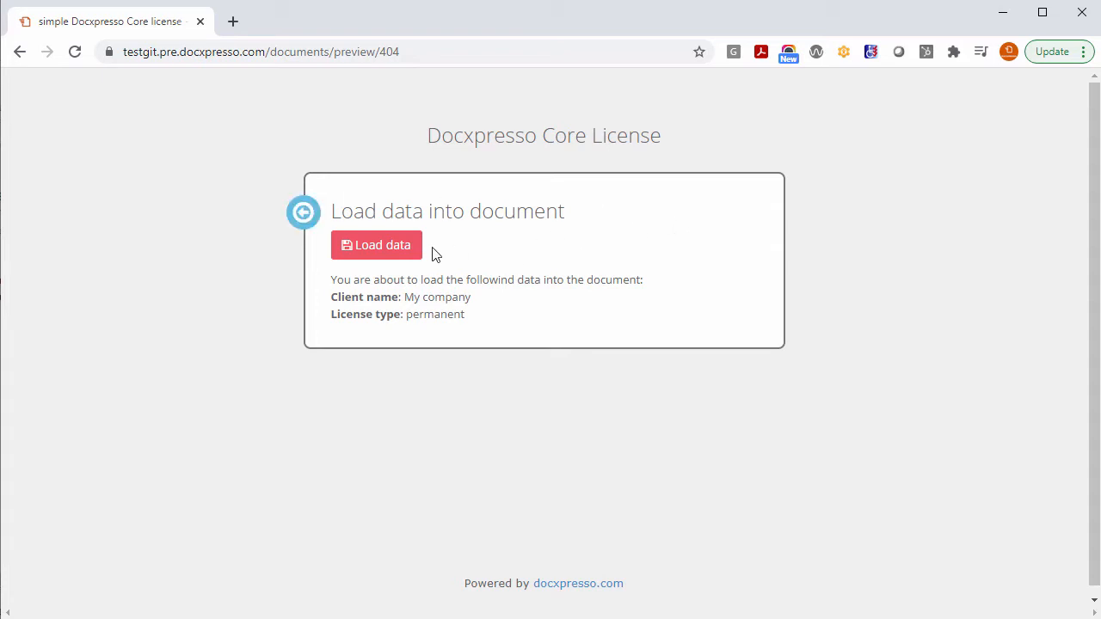
pyautogui.click(384, 250)
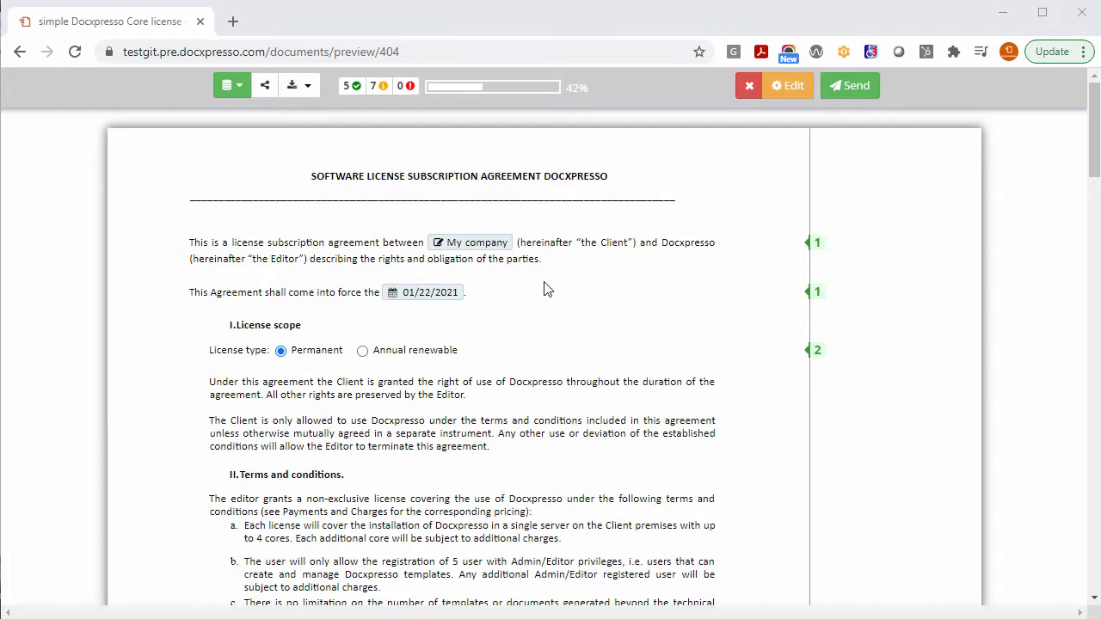
# - Switch the license type in the agreement's License scope section to Annual renewable
pyautogui.moveTo(508, 243); pyautogui.dragTo(440, 243)
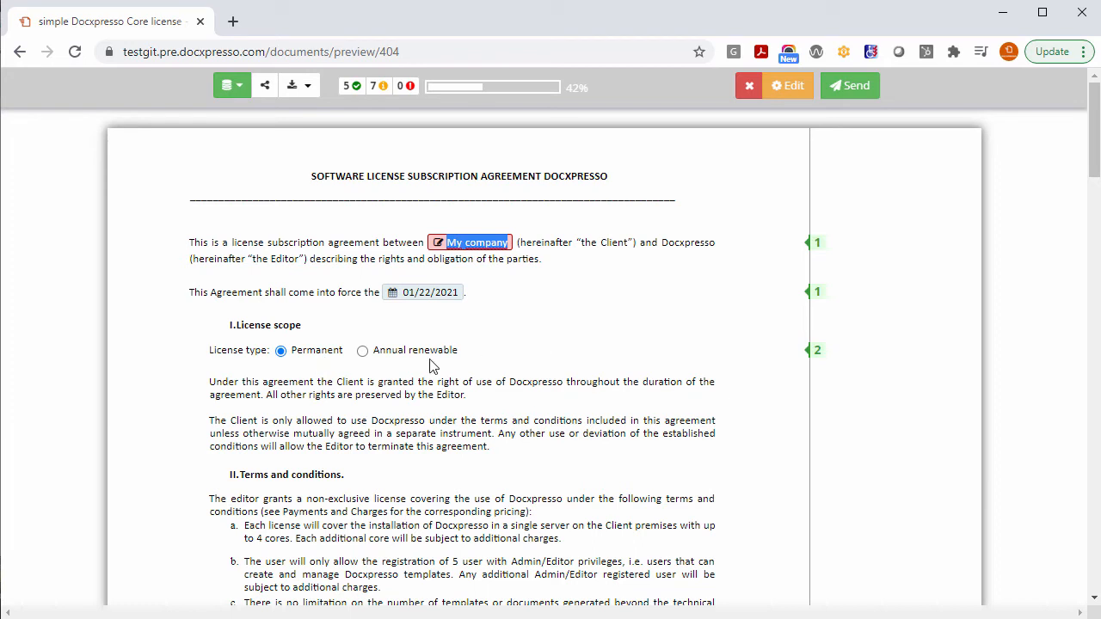
pyautogui.click(363, 353)
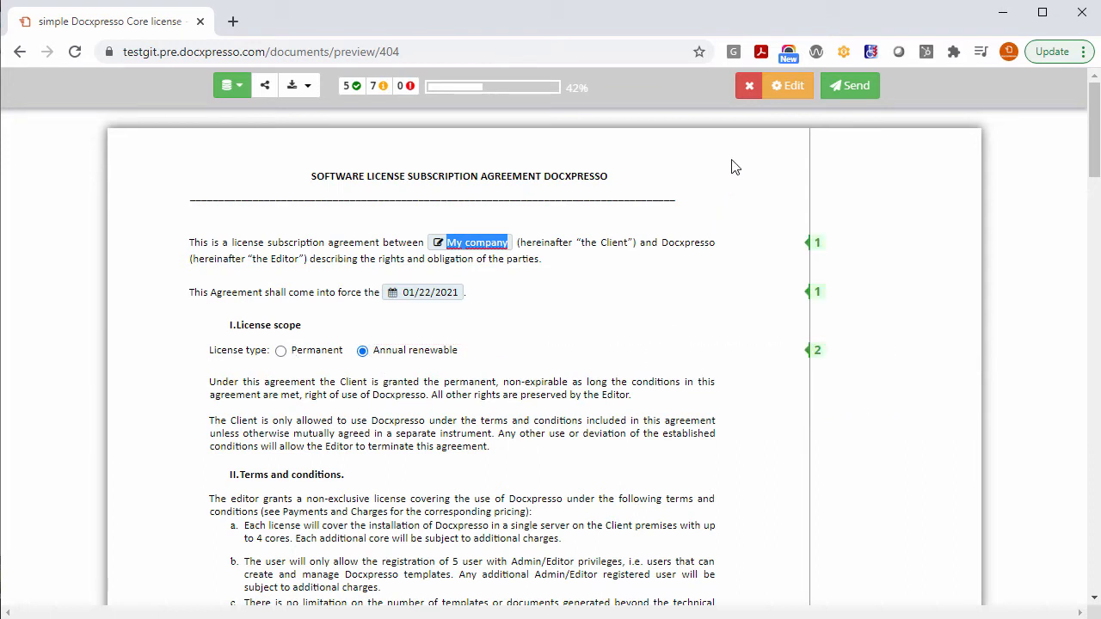
# - Open the template for editing and review the title, description and video link in its questionnaire settings
pyautogui.click(793, 87)
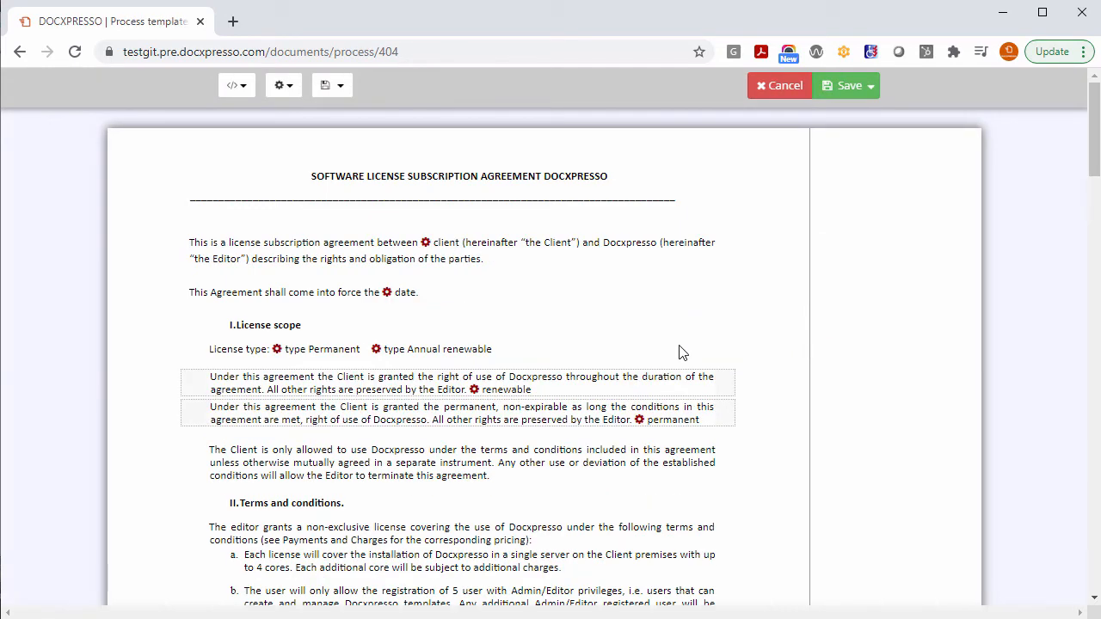
pyautogui.click(284, 85)
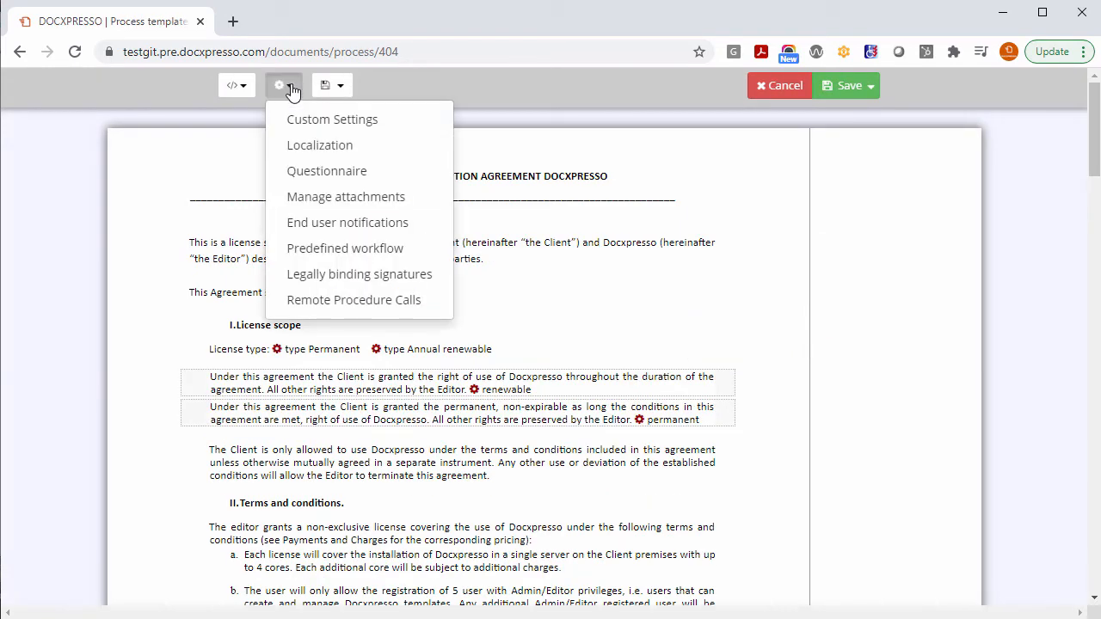
pyautogui.click(330, 173)
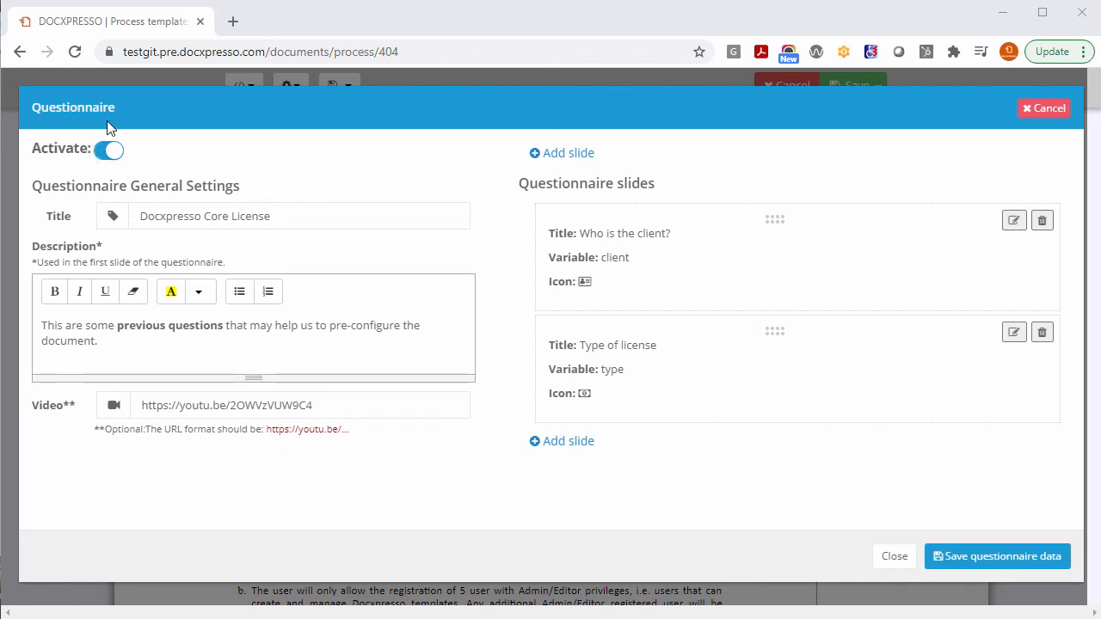
pyautogui.moveTo(298, 215); pyautogui.dragTo(123, 216)
pyautogui.click(106, 341)
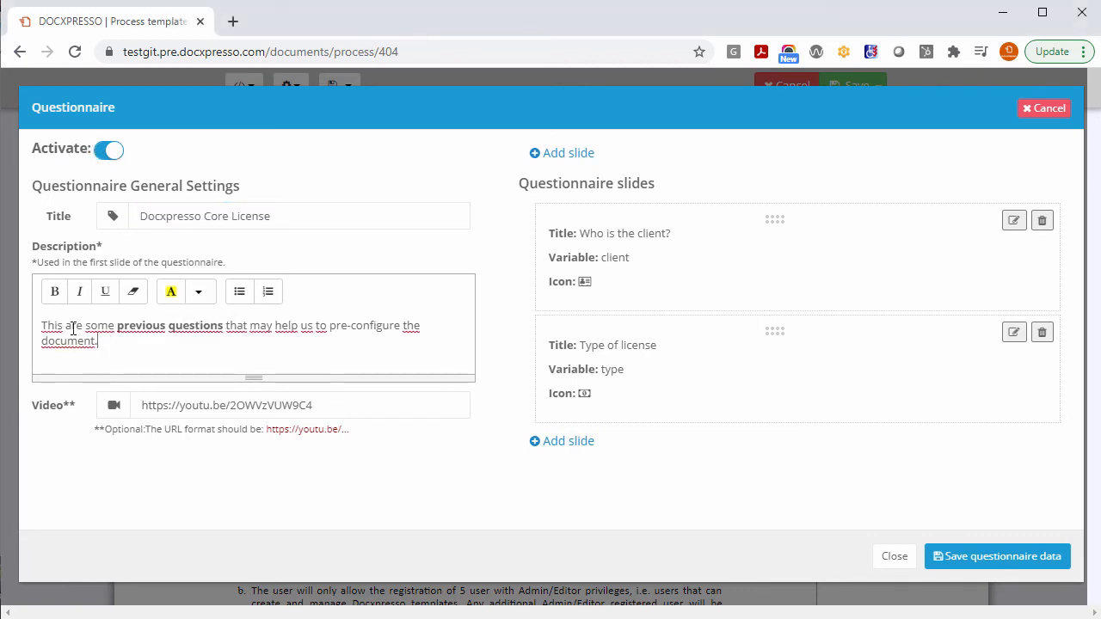
pyautogui.moveTo(74, 328); pyautogui.dragTo(34, 320)
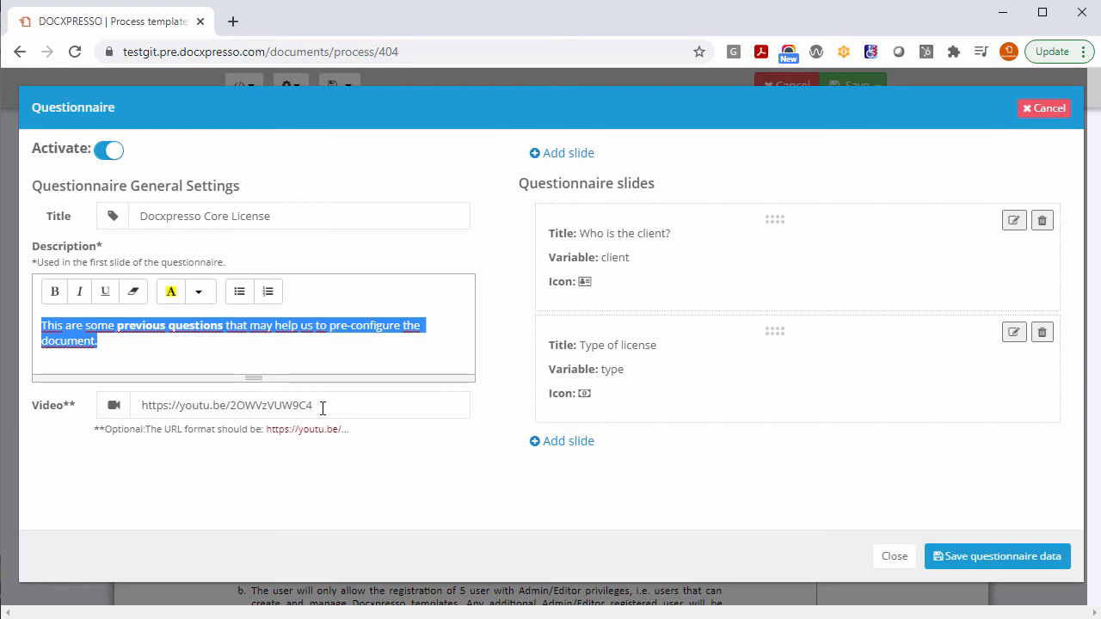
pyautogui.moveTo(323, 409); pyautogui.dragTo(134, 404)
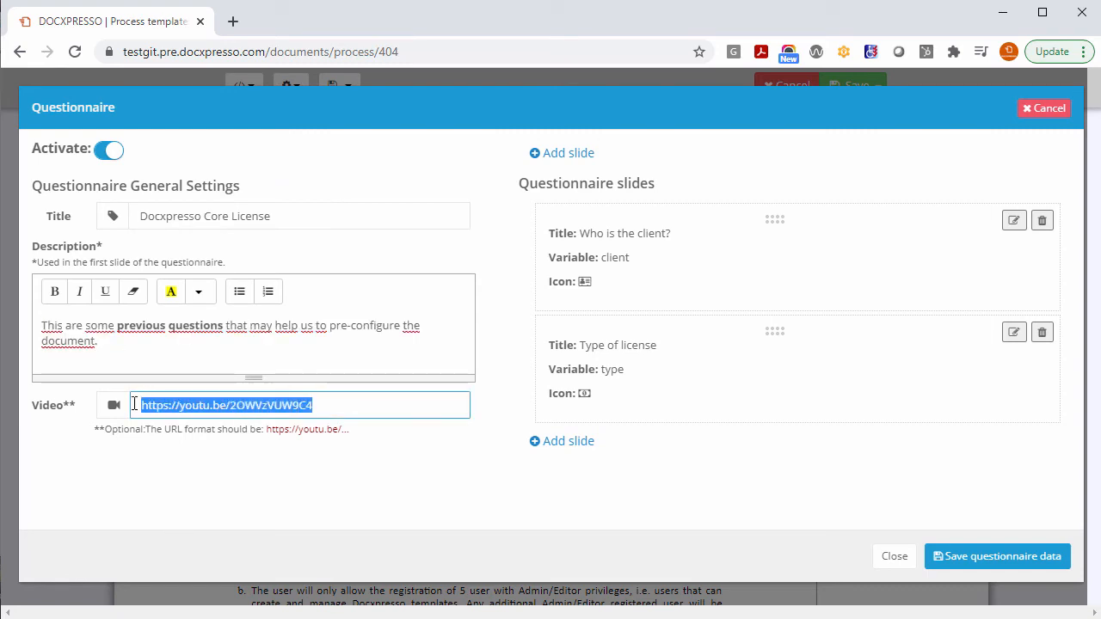
pyautogui.click(447, 490)
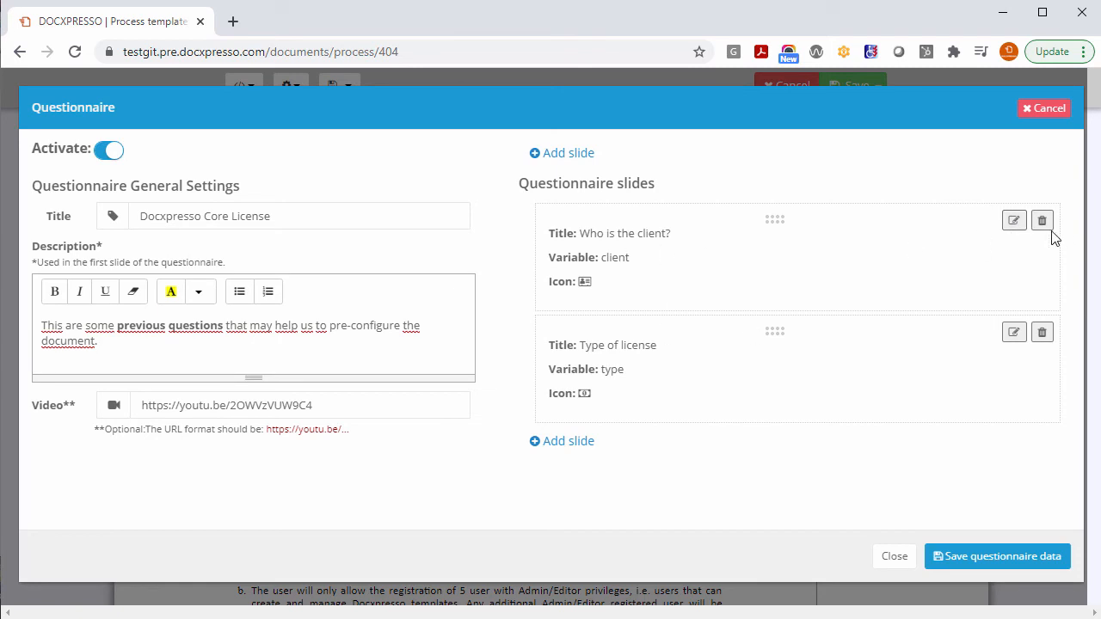
# - Change the icon of the "Who is the client?" slide to fa-address-book-o, keeping the variable client, and save the slide
pyautogui.click(1014, 221)
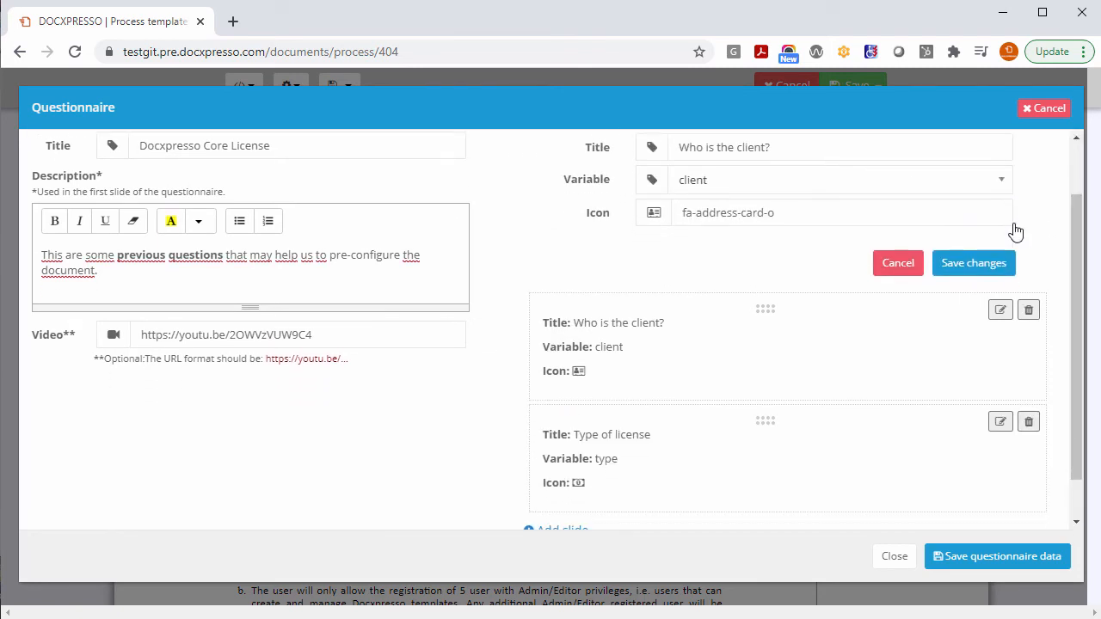
pyautogui.scroll(1, 972, 234)
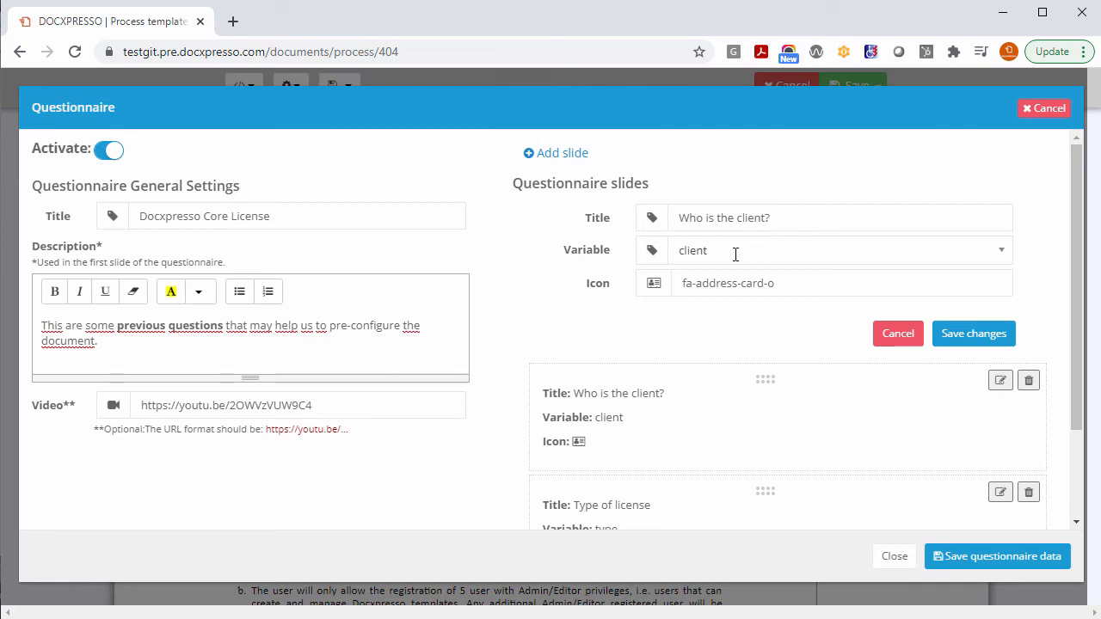
pyautogui.click(961, 253)
pyautogui.click(695, 325)
pyautogui.click(710, 288)
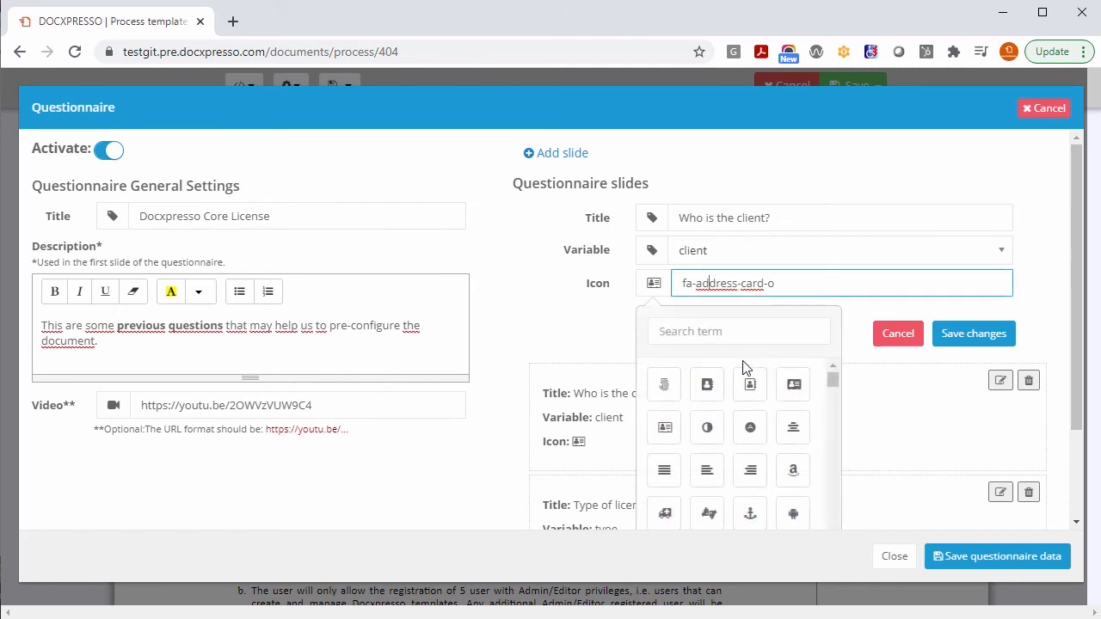
pyautogui.click(746, 387)
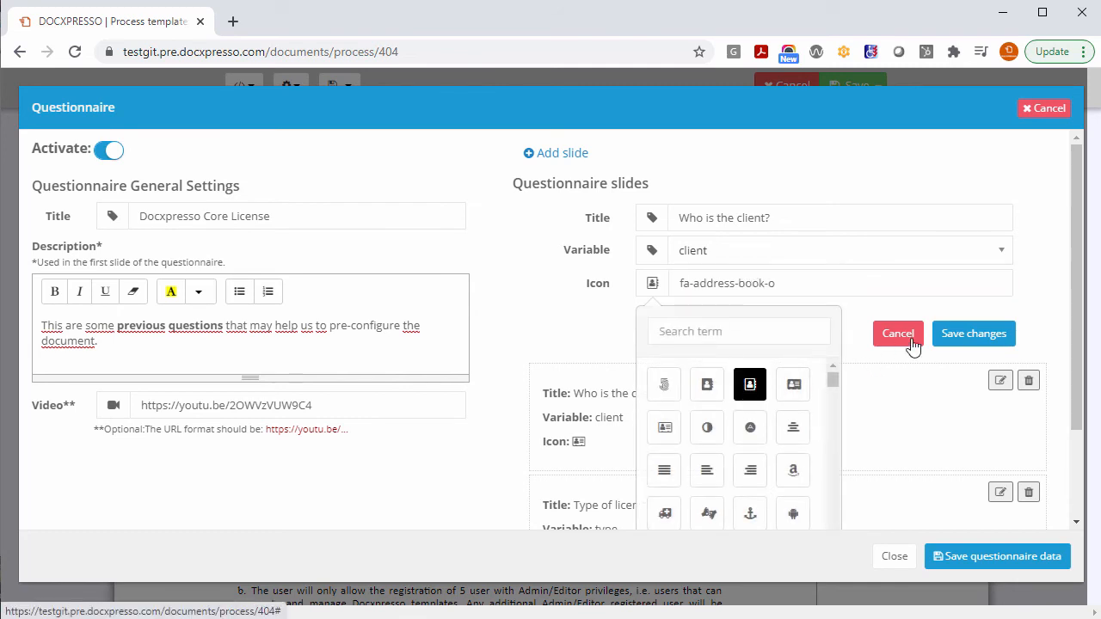
pyautogui.click(966, 343)
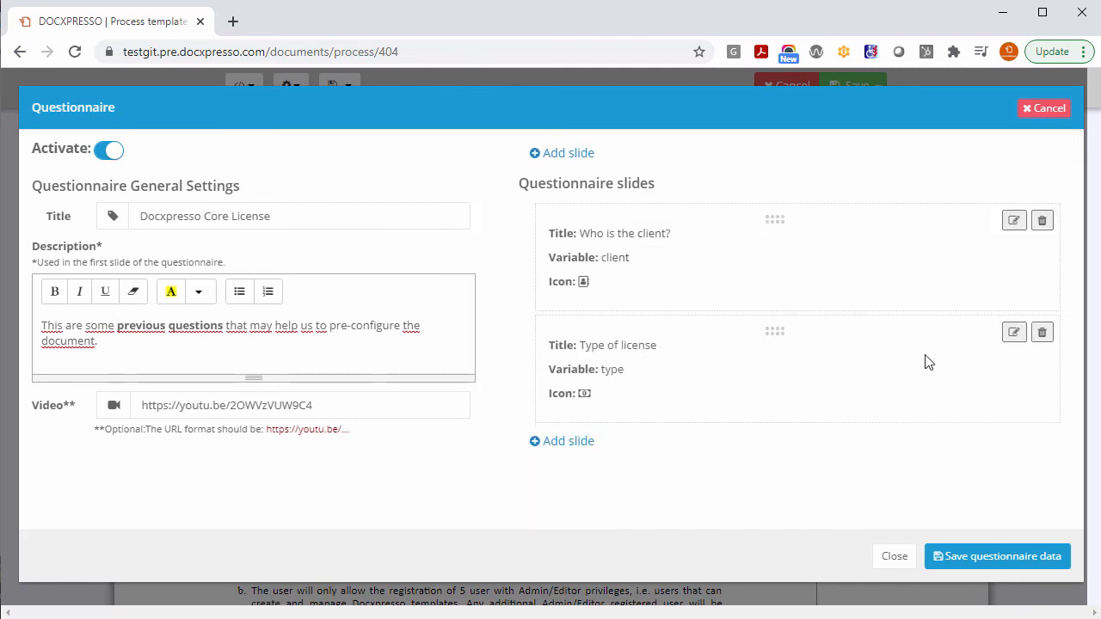
# - Examine the "Type of license" slide's settings, the blank form for a new slide and the slide reordering, without changing anything
pyautogui.click(1014, 333)
pyautogui.scroll(-1, 1007, 345)
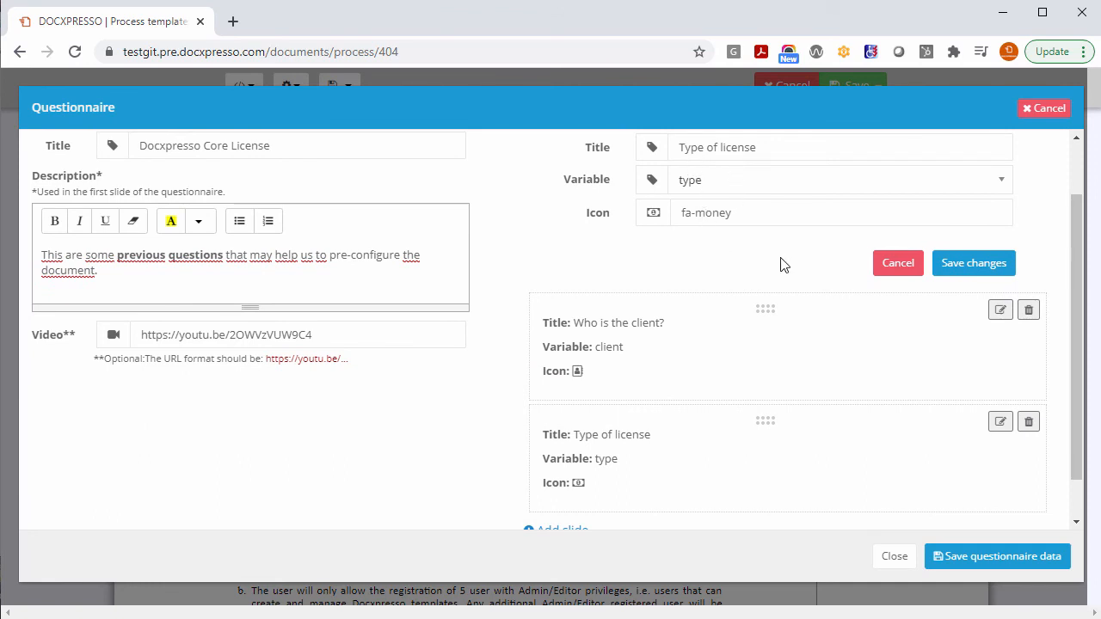
pyautogui.click(906, 264)
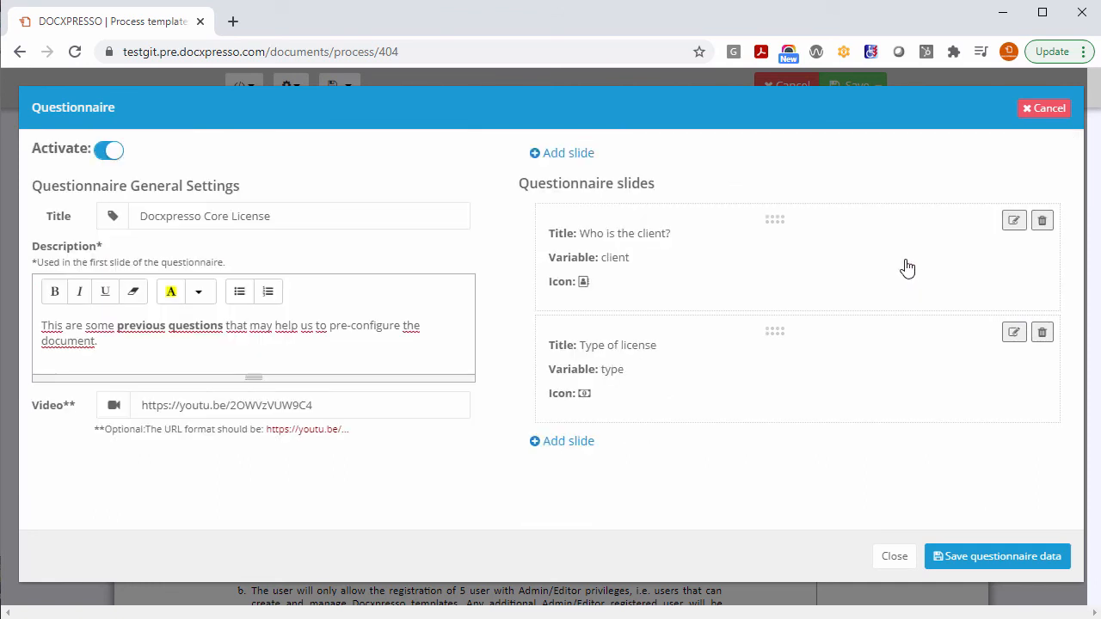
pyautogui.click(566, 160)
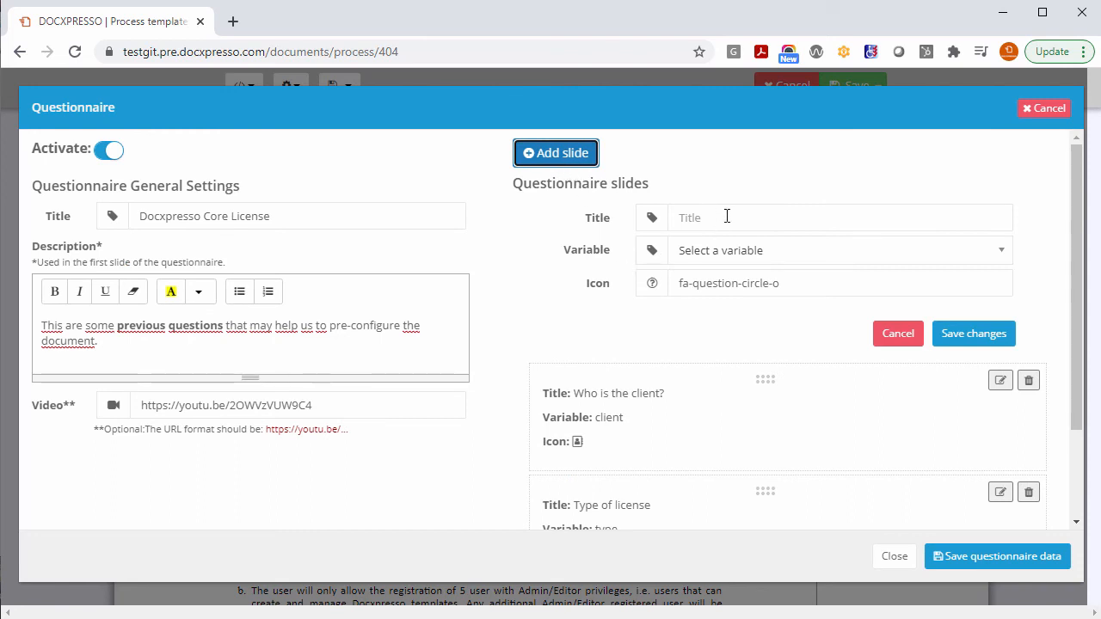
pyautogui.click(909, 337)
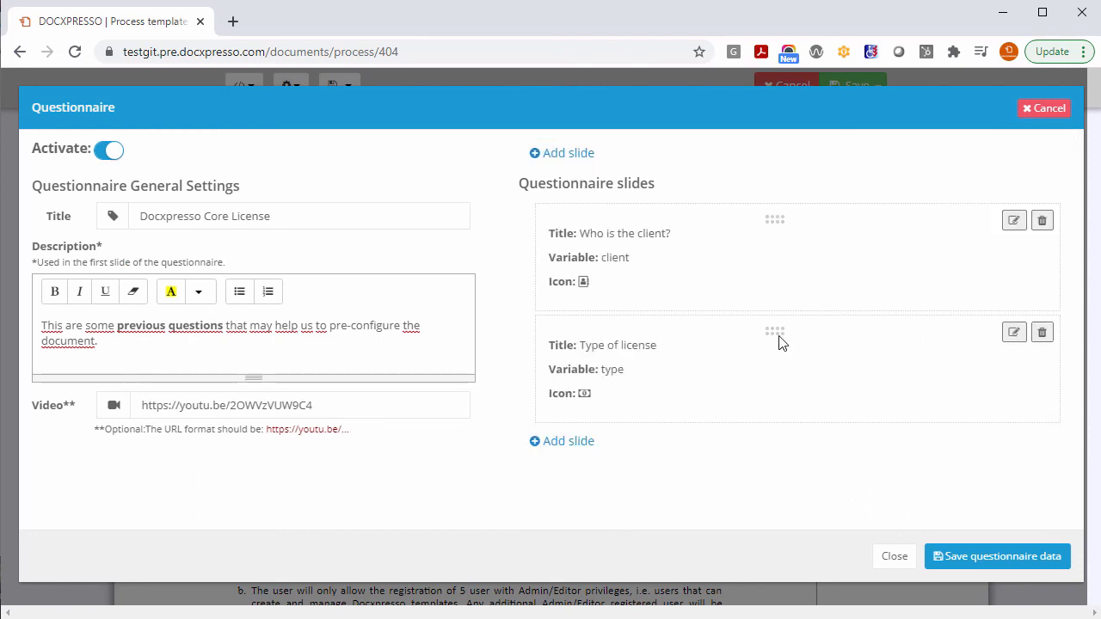
pyautogui.moveTo(778, 342); pyautogui.dragTo(766, 393)
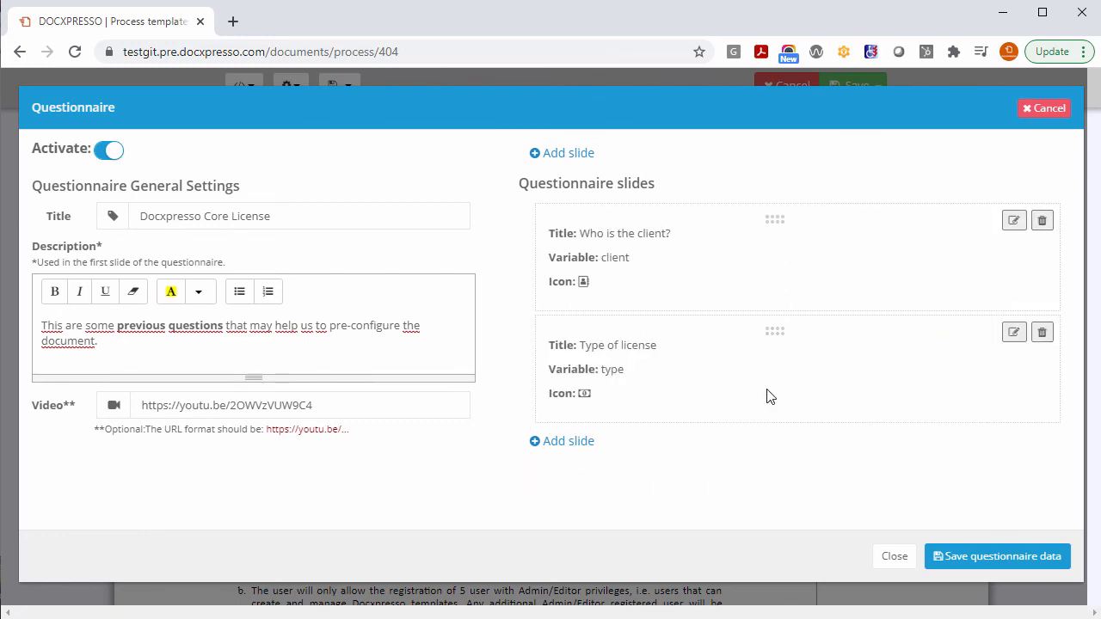
# - Save the questionnaire data, and save and preview the template without notifying the editors
pyautogui.click(982, 559)
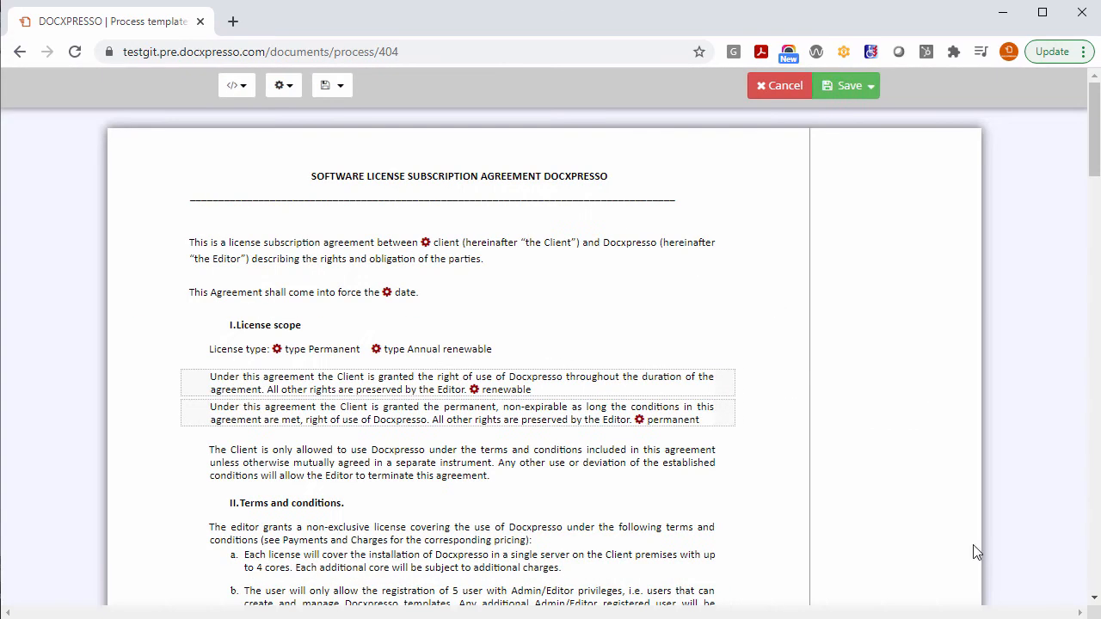
pyautogui.click(867, 86)
pyautogui.click(830, 146)
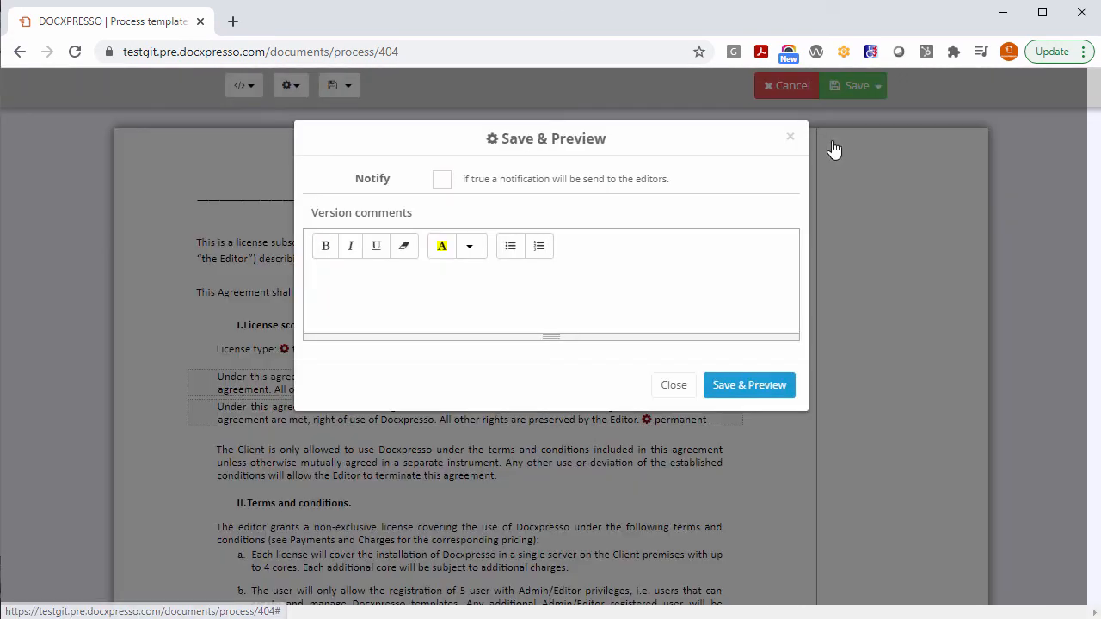
pyautogui.click(769, 384)
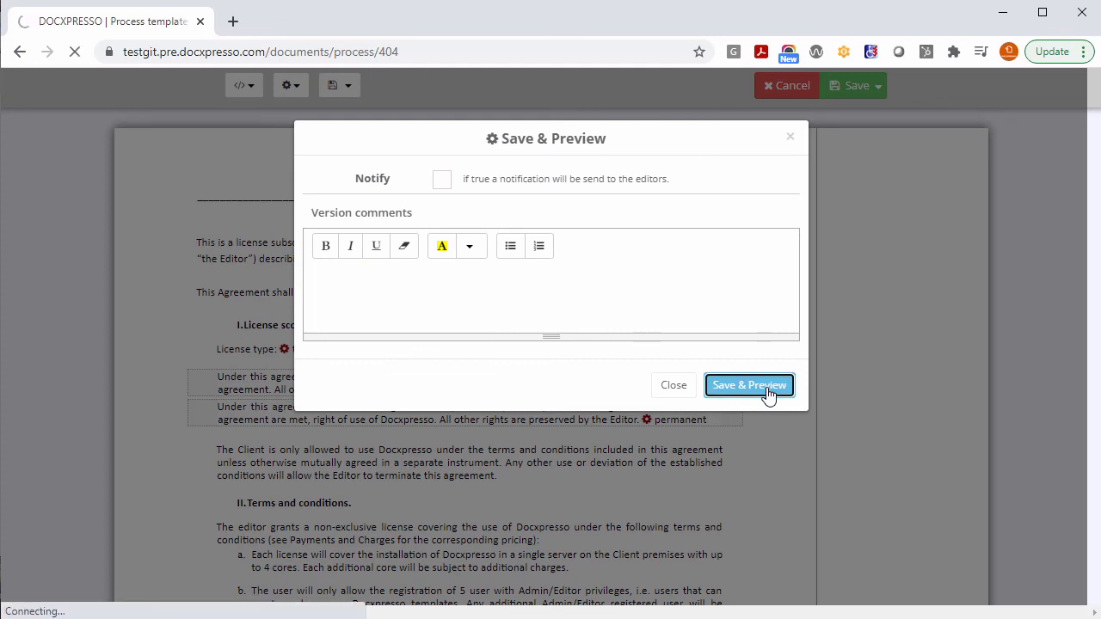